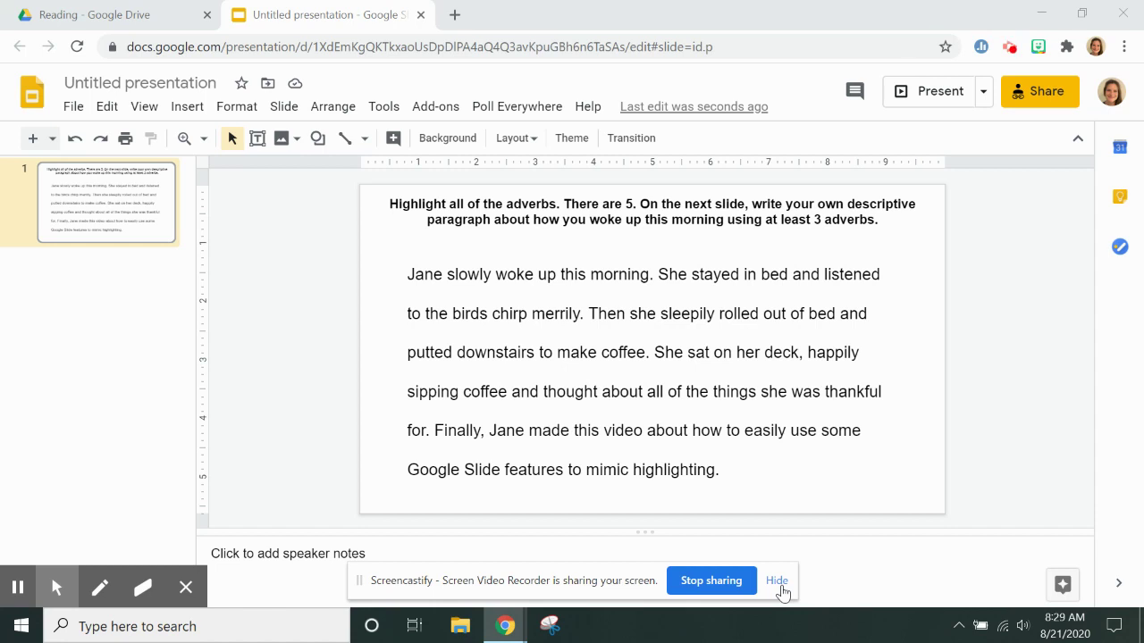
Apply a yellow text highlight to the word 'slowly' in the Jane paragraph.
{"action": "left_click", "coordinate": [779, 585]}
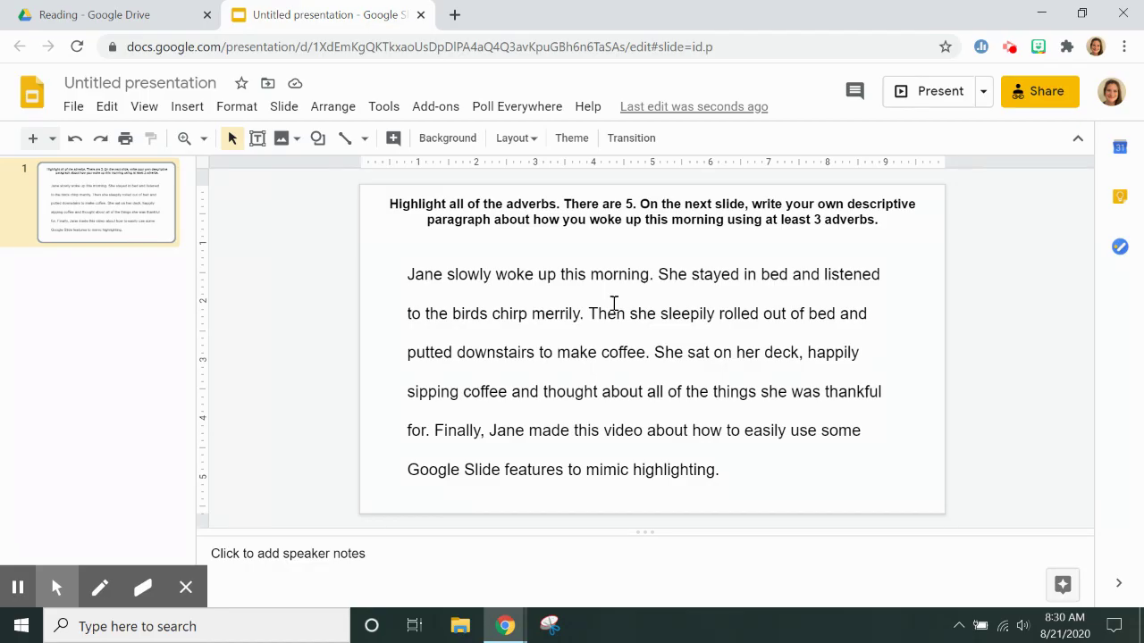
{"action": "left_click", "coordinate": [480, 280]}
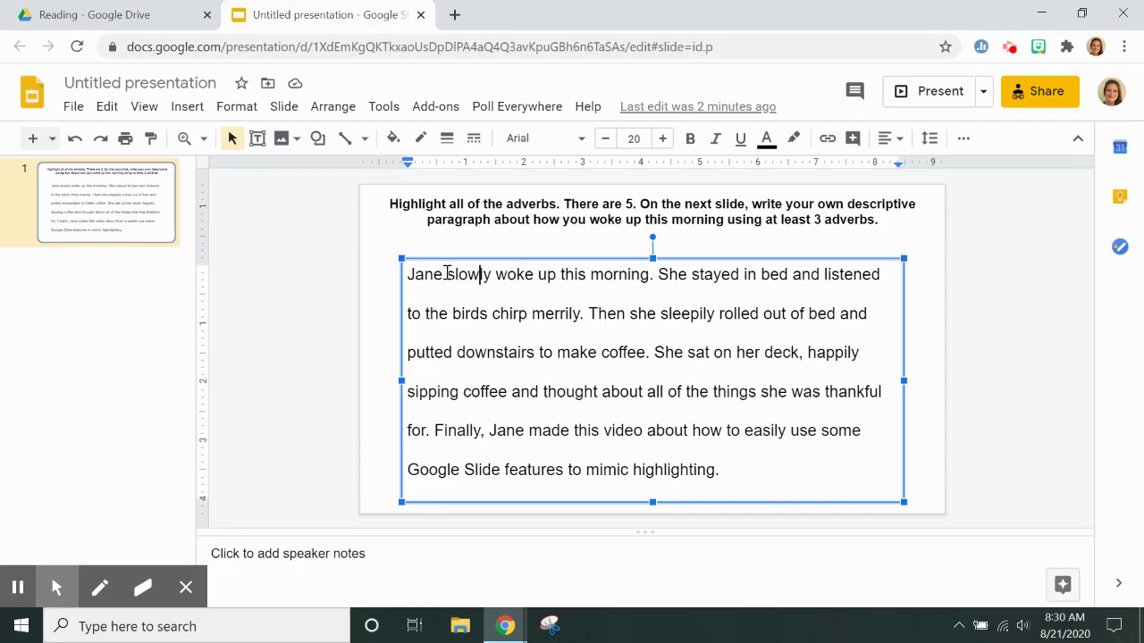
{"action": "left_click_drag", "start_coordinate": [448, 274], "coordinate": [491, 278]}
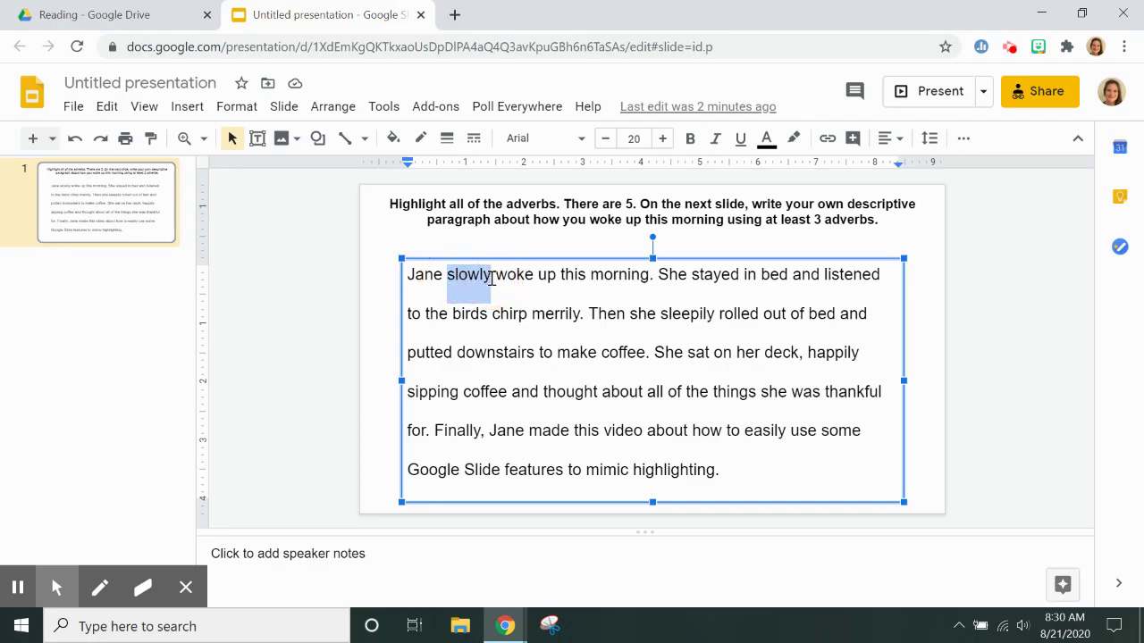
{"action": "left_click", "coordinate": [795, 139]}
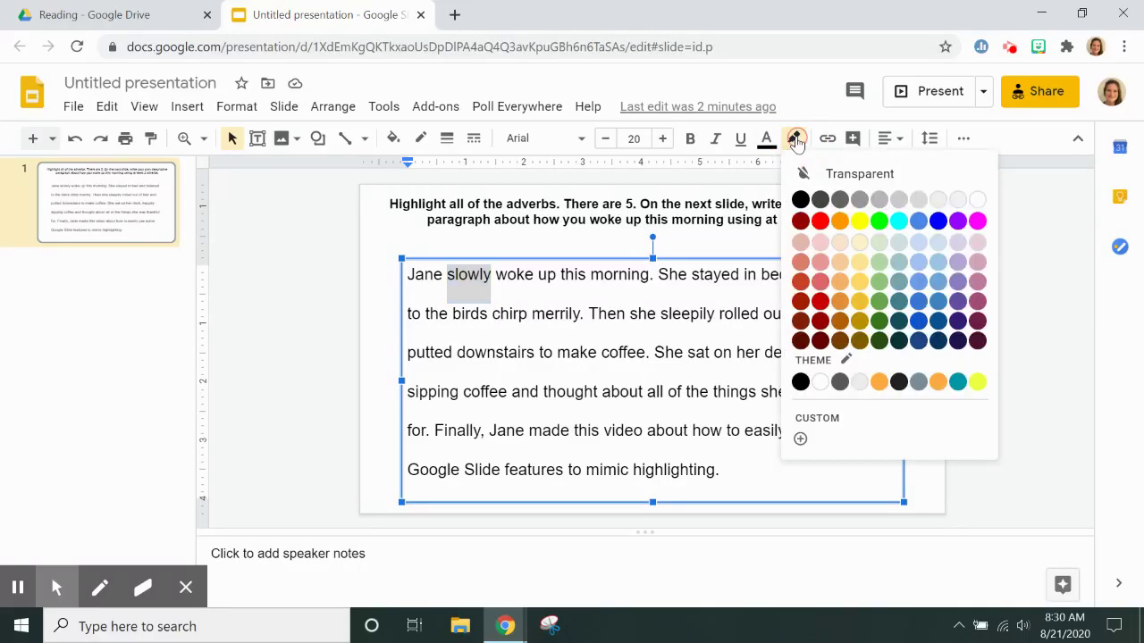
{"action": "left_click", "coordinate": [859, 222]}
{"action": "left_click", "coordinate": [973, 309]}
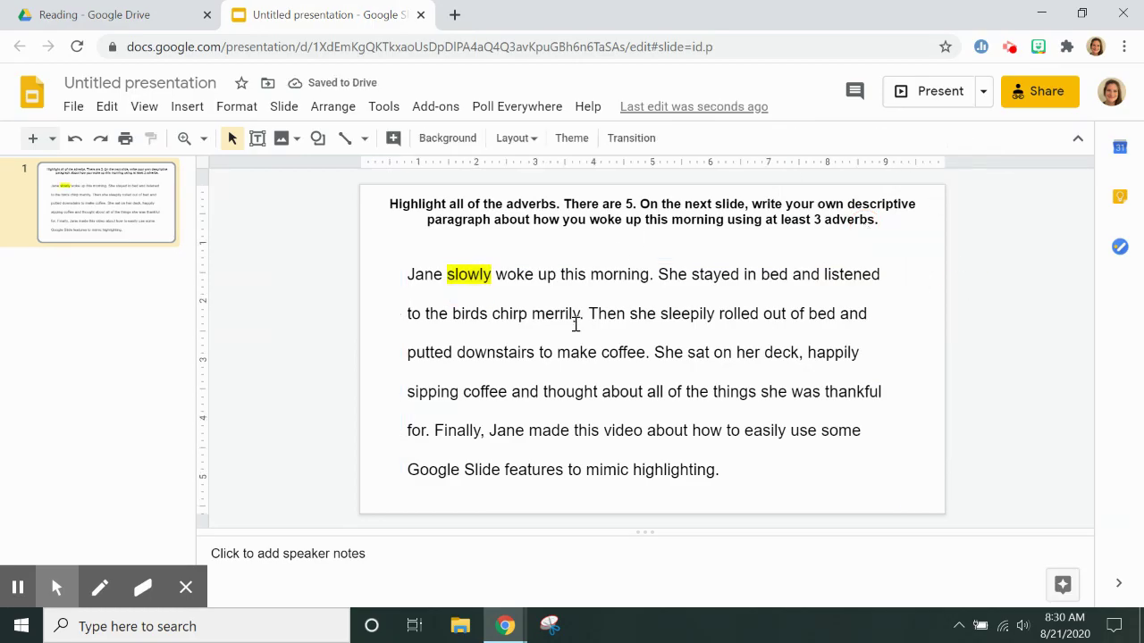
{"action": "left_click", "coordinate": [575, 324]}
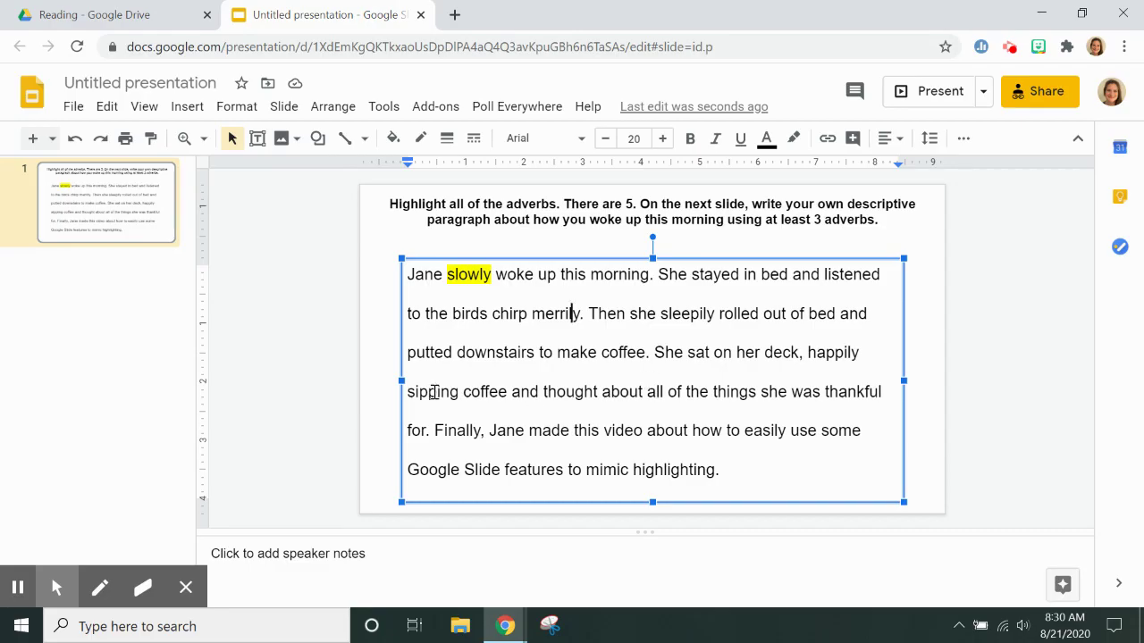
{"action": "left_click", "coordinate": [346, 383]}
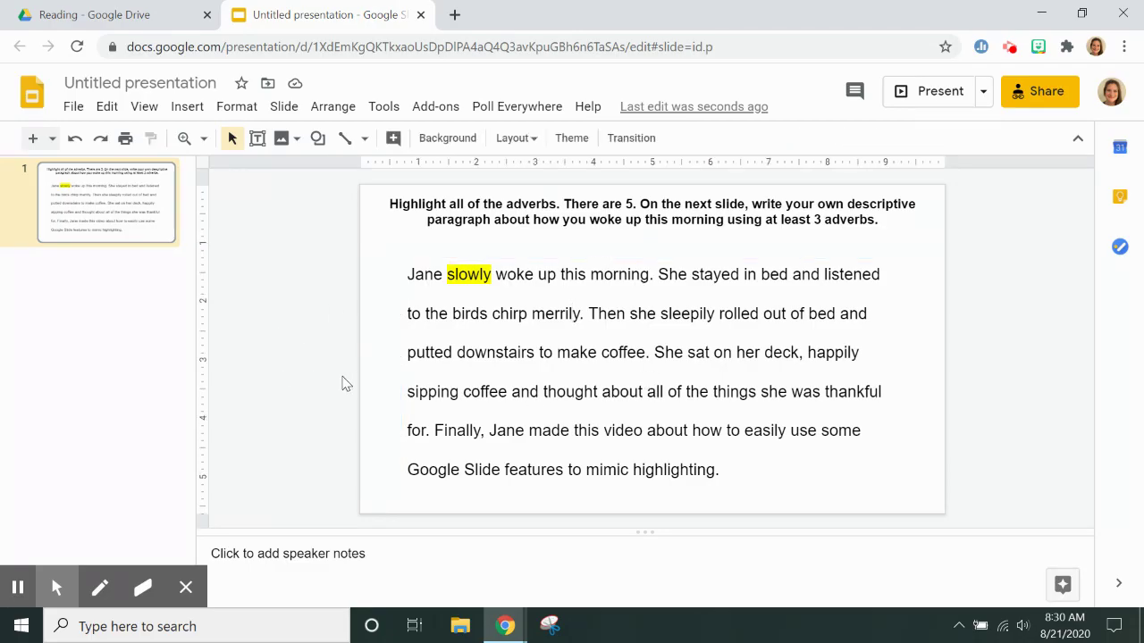
Draw a rectangle over the word 'sleepily'.
{"action": "left_click", "coordinate": [319, 140]}
{"action": "mouse_move", "coordinate": [325, 168]}
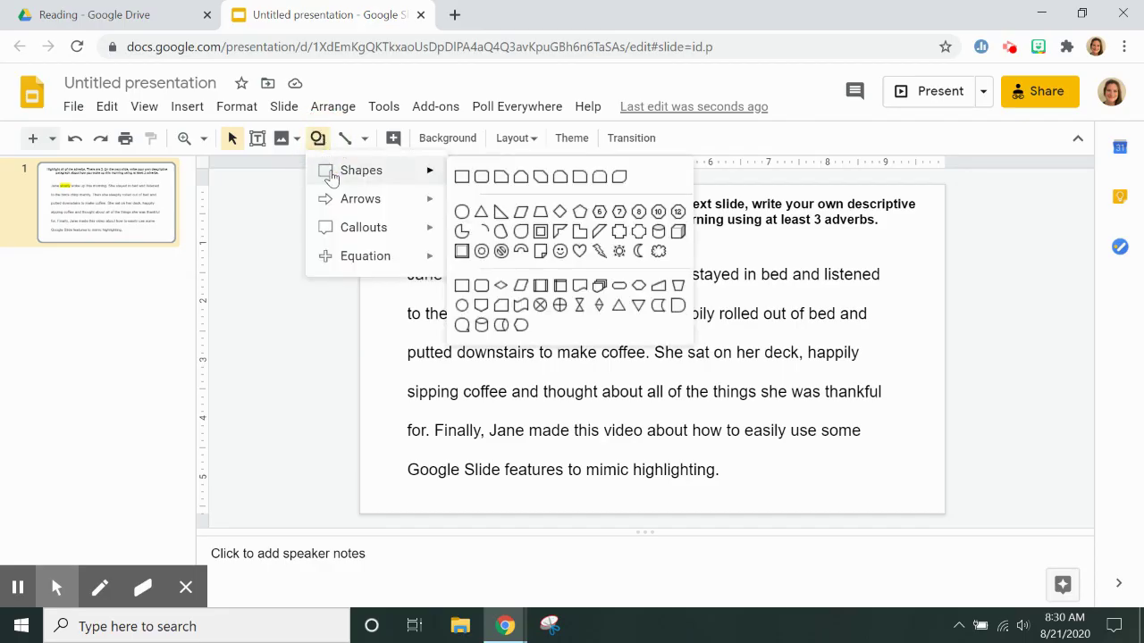
{"action": "left_click", "coordinate": [462, 177]}
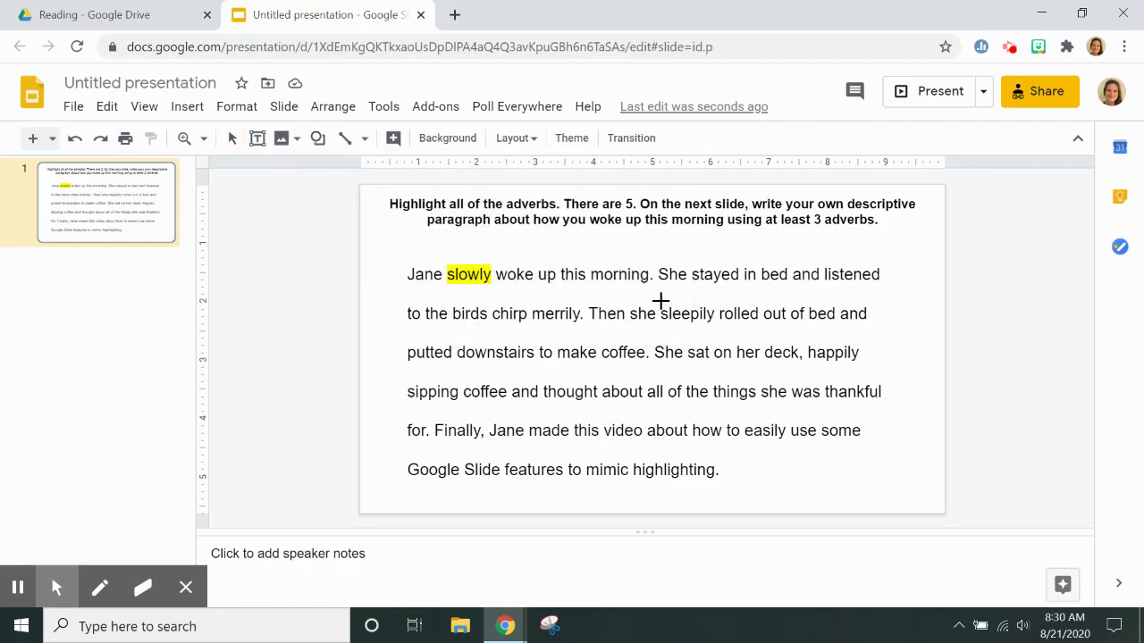
{"action": "left_click_drag", "start_coordinate": [658, 301], "coordinate": [717, 327]}
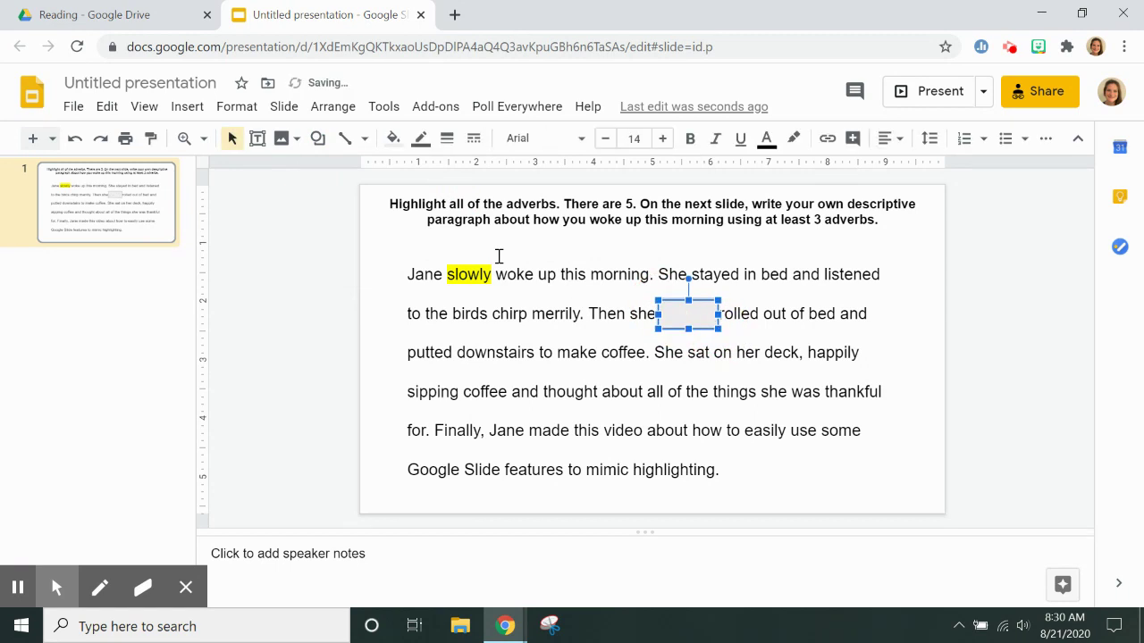
Give the rectangle a custom semi-transparent yellow fill (#f2e40765).
{"action": "left_click", "coordinate": [393, 141]}
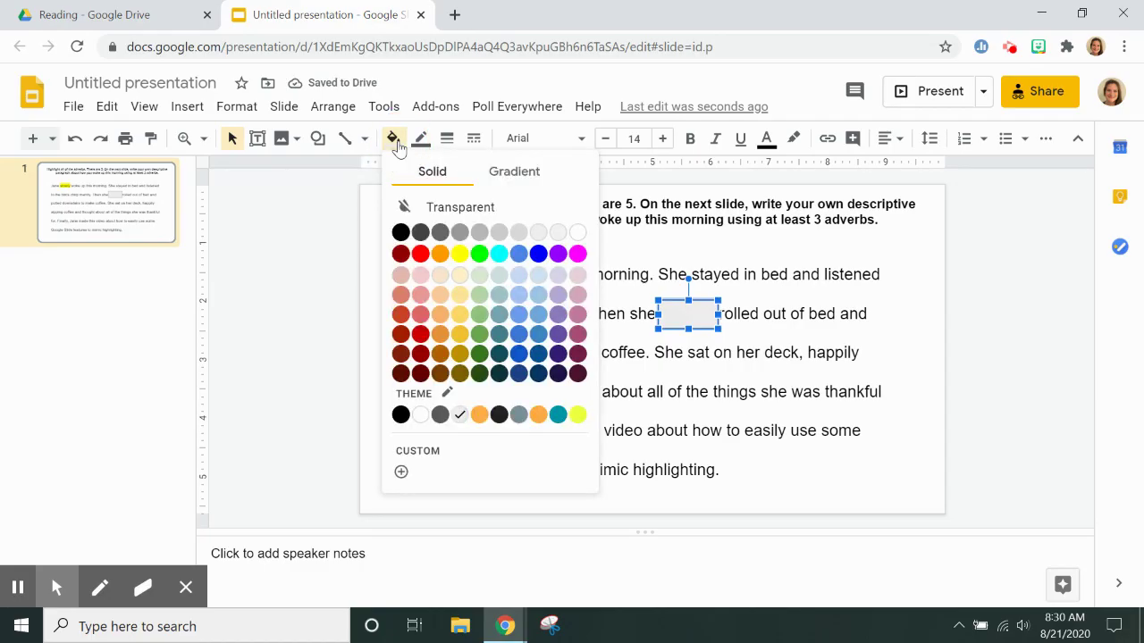
{"action": "left_click", "coordinate": [401, 471]}
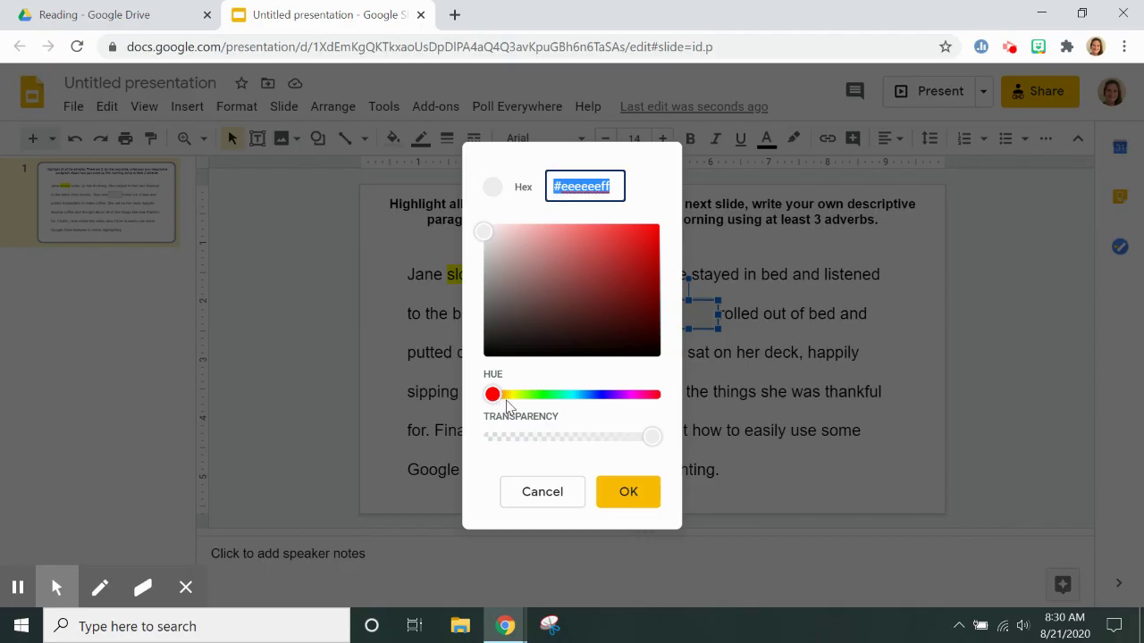
{"action": "left_click", "coordinate": [500, 396]}
{"action": "left_click", "coordinate": [507, 396]}
{"action": "left_click_drag", "start_coordinate": [508, 398], "coordinate": [518, 396]}
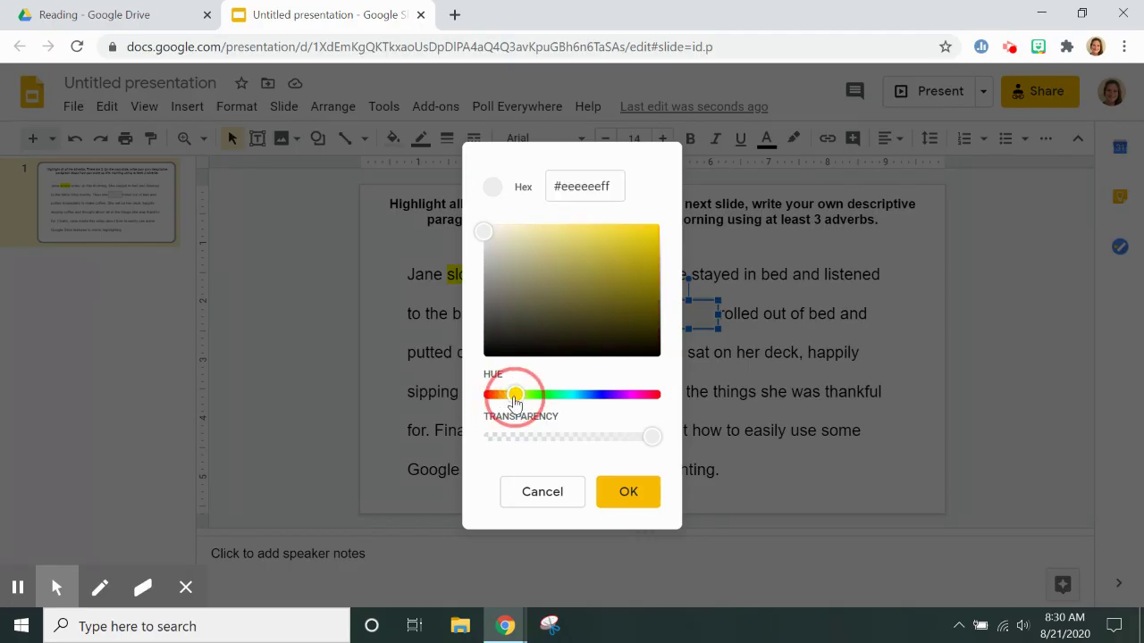
{"action": "left_click_drag", "start_coordinate": [648, 258], "coordinate": [655, 231]}
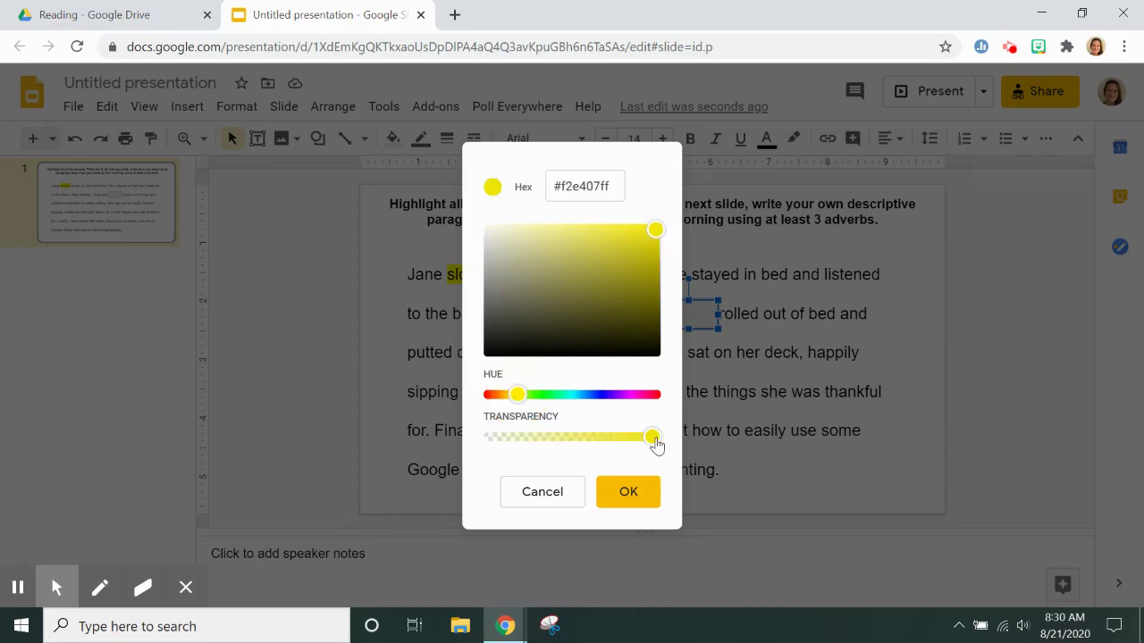
{"action": "left_click", "coordinate": [653, 438]}
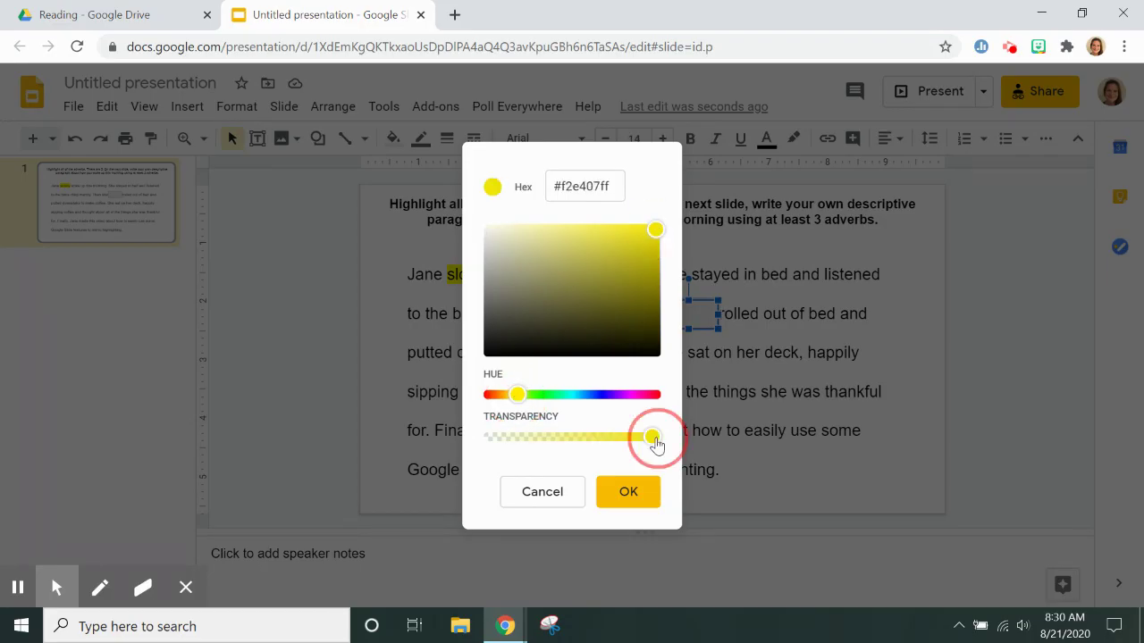
{"action": "left_click_drag", "start_coordinate": [653, 438], "coordinate": [556, 444]}
{"action": "left_click", "coordinate": [630, 493]}
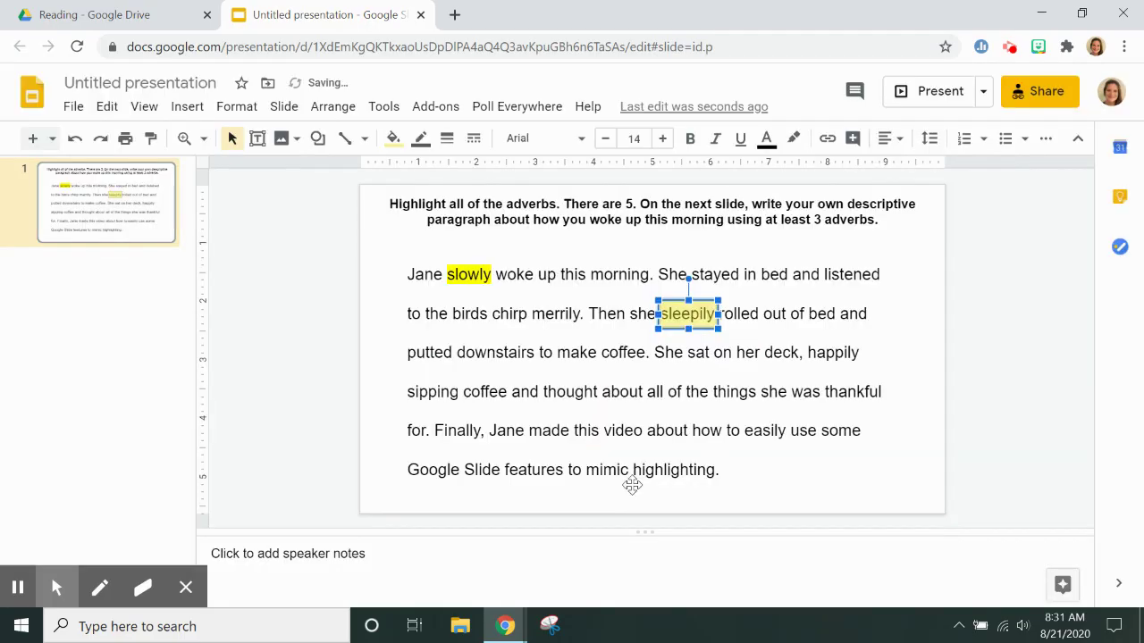
Ctrl-drag a copy of the yellow box off the slide to its left.
{"action": "left_click", "coordinate": [926, 377]}
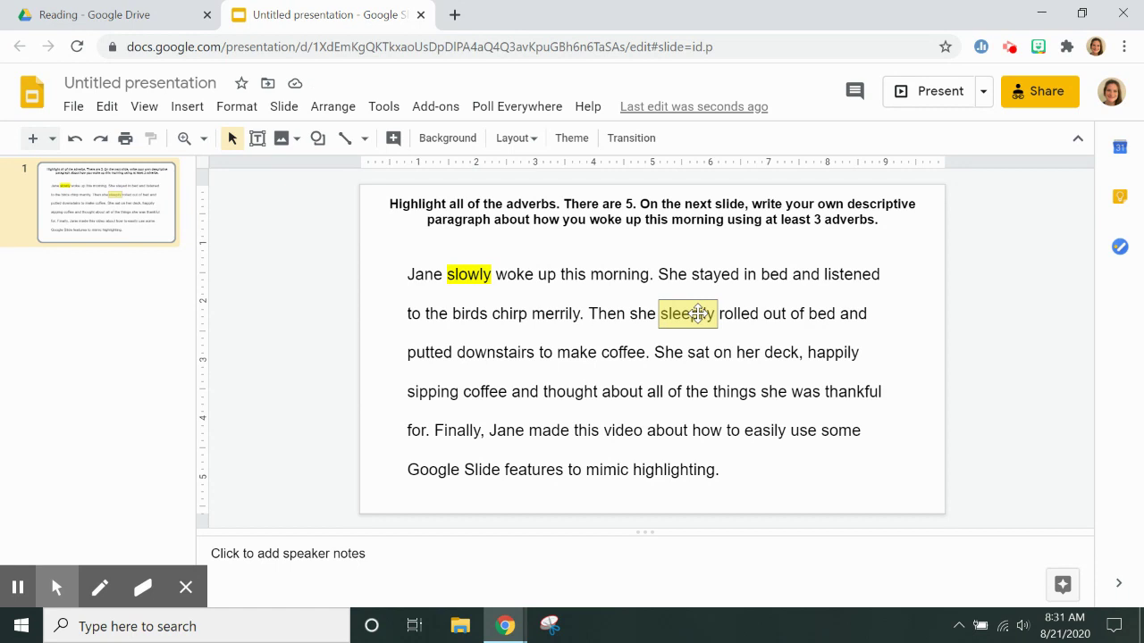
{"action": "left_click", "coordinate": [697, 314]}
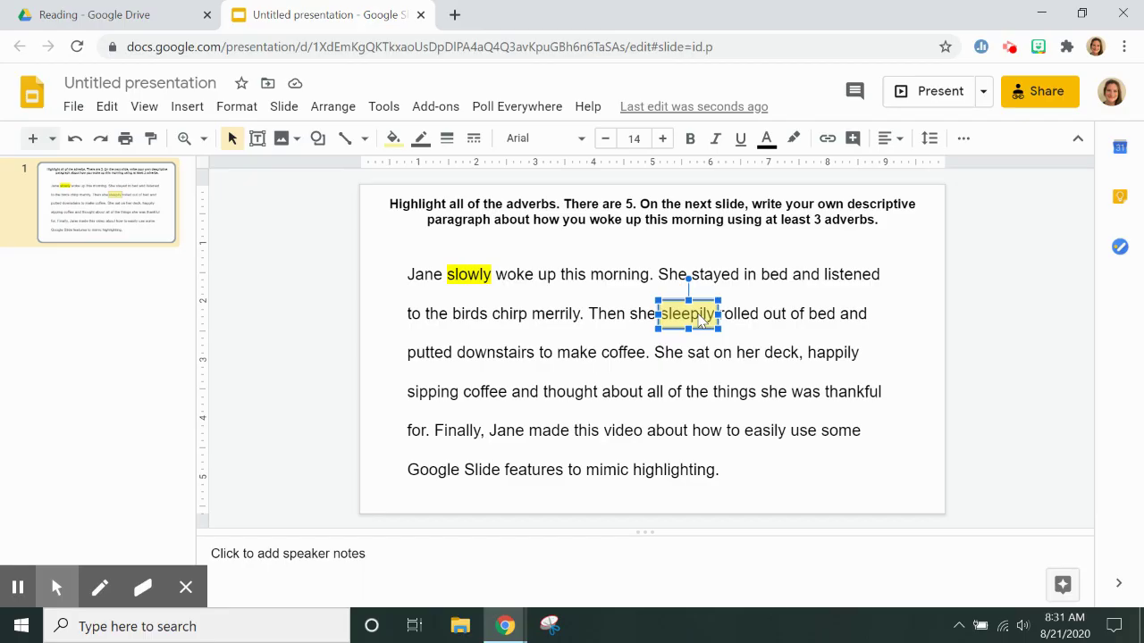
{"action": "left_click_drag", "start_coordinate": [702, 321], "coordinate": [327, 250]}
{"action": "left_click", "coordinate": [319, 294]}
Duplicate the spare yellow box with Ctrl+D and stack the copies in a column beside the slide.
{"action": "left_click", "coordinate": [324, 251]}
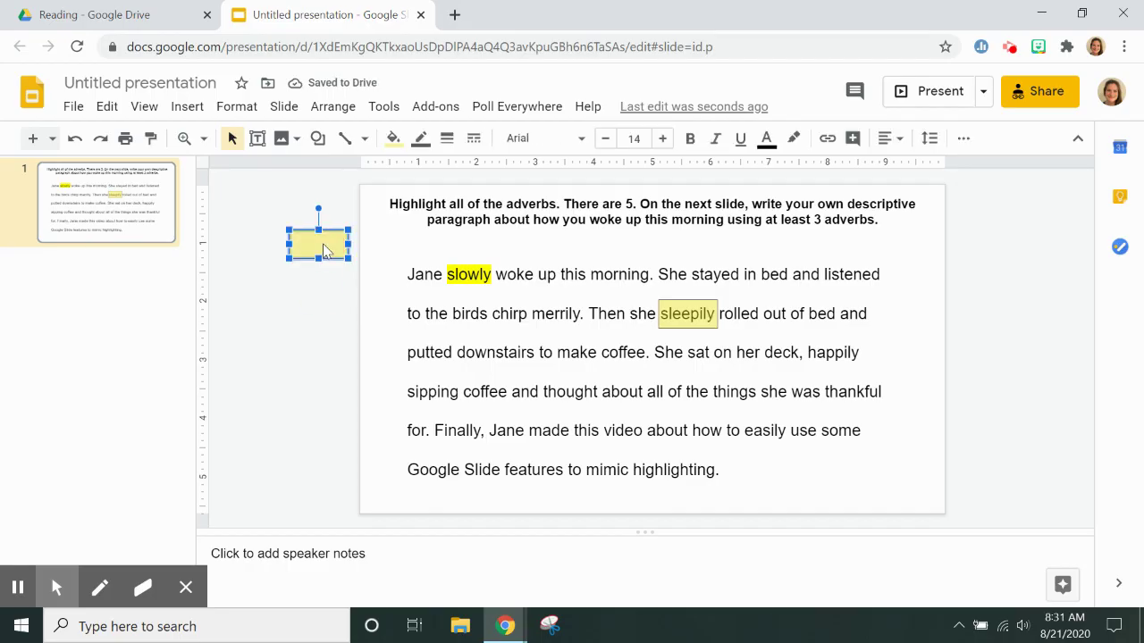
{"action": "key", "text": "ctrl+d"}
{"action": "key", "text": "ctrl+d"}
{"action": "left_click_drag", "start_coordinate": [339, 267], "coordinate": [318, 351]}
{"action": "left_click_drag", "start_coordinate": [332, 268], "coordinate": [325, 292]}
{"action": "left_click_drag", "start_coordinate": [324, 247], "coordinate": [323, 400]}
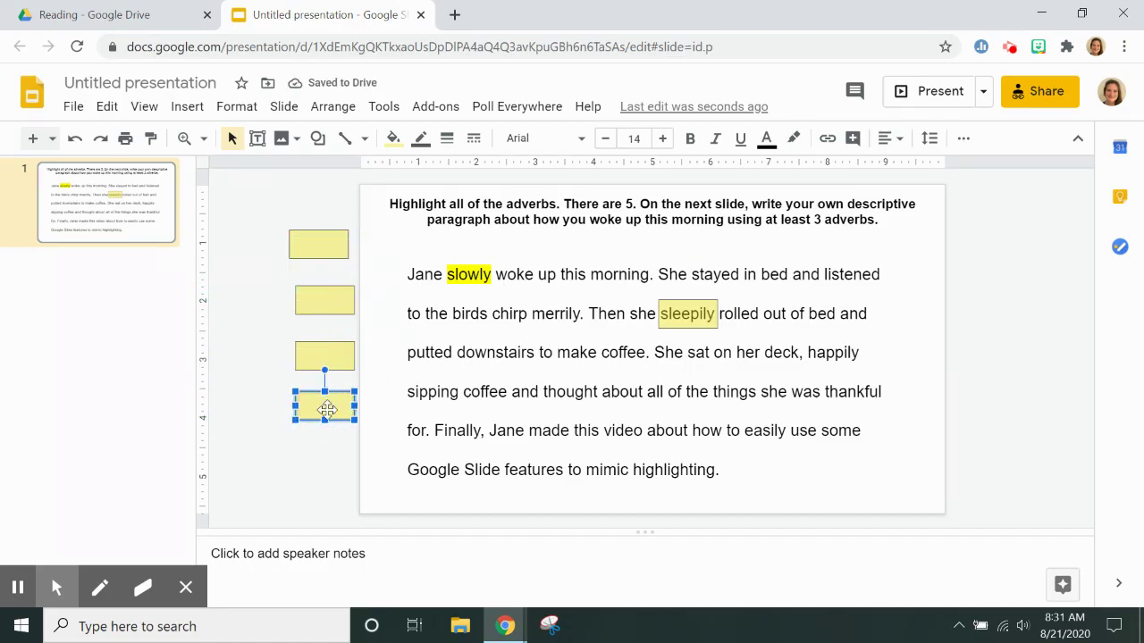
Move one spare yellow box onto the paragraph so it covers 'happily'.
{"action": "left_click_drag", "start_coordinate": [327, 409], "coordinate": [579, 352]}
{"action": "left_click_drag", "start_coordinate": [663, 347], "coordinate": [834, 357]}
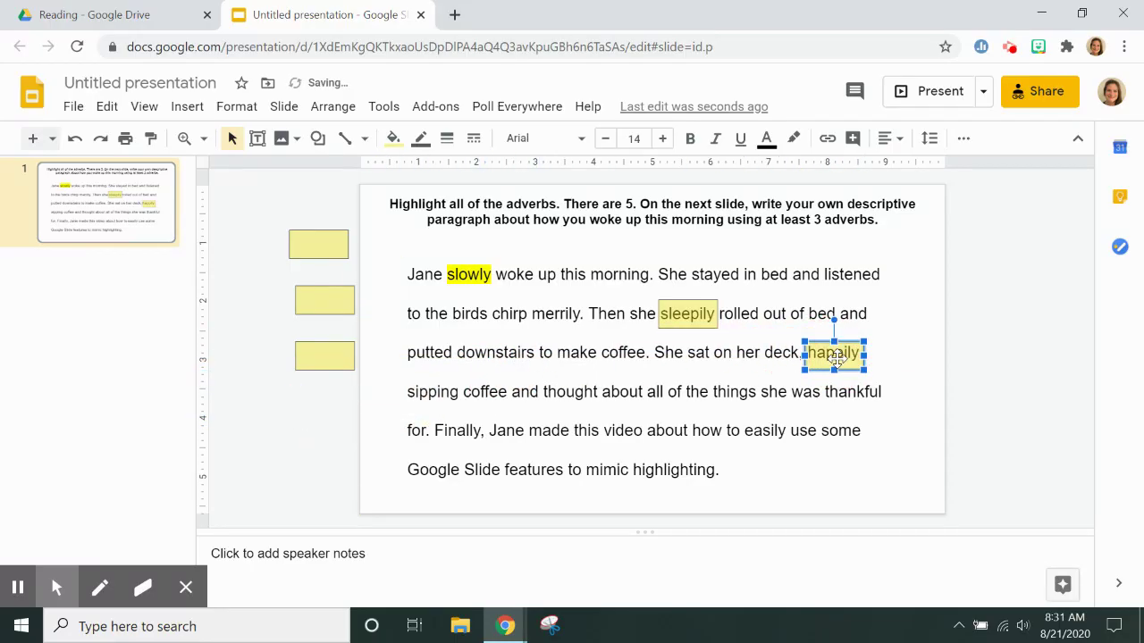
{"action": "left_click", "coordinate": [1016, 371]}
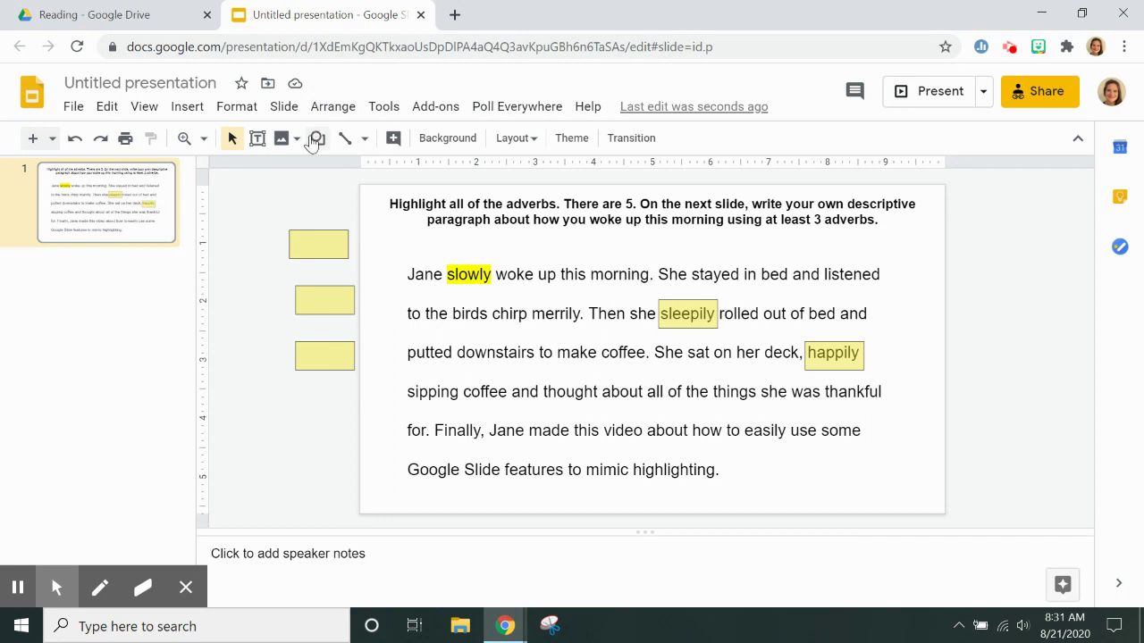
{"action": "left_click", "coordinate": [701, 319]}
Stretch the box over 'Then she sleepily rolled out of bed' and fill it translucent cyan (#00ffff51).
{"action": "left_click_drag", "start_coordinate": [701, 319], "coordinate": [587, 314]}
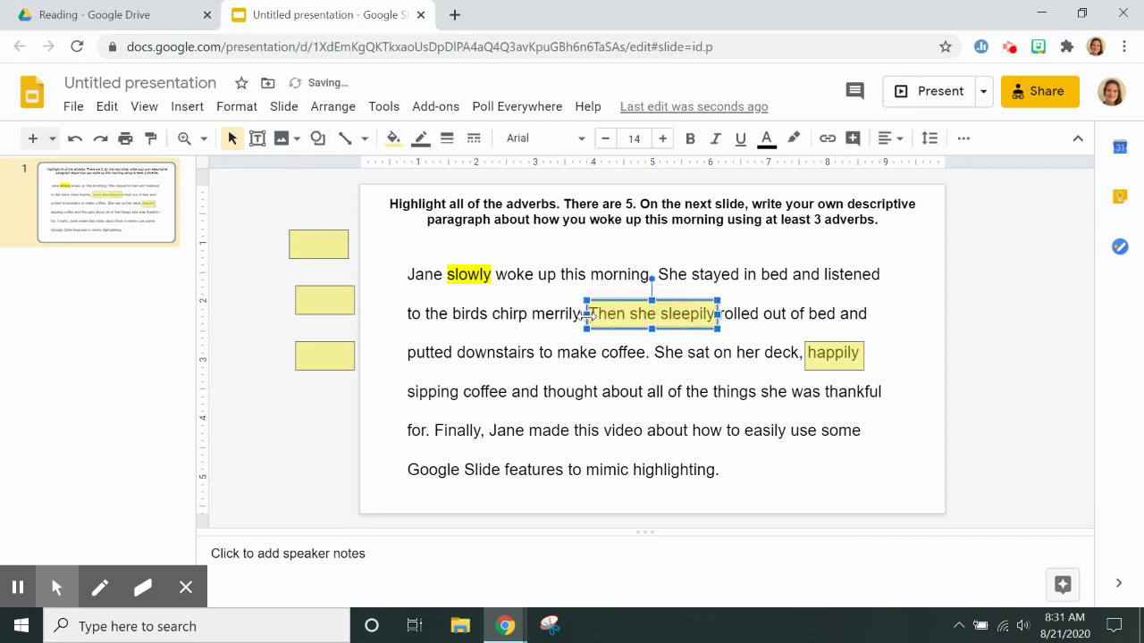
{"action": "left_click_drag", "start_coordinate": [717, 314], "coordinate": [838, 314]}
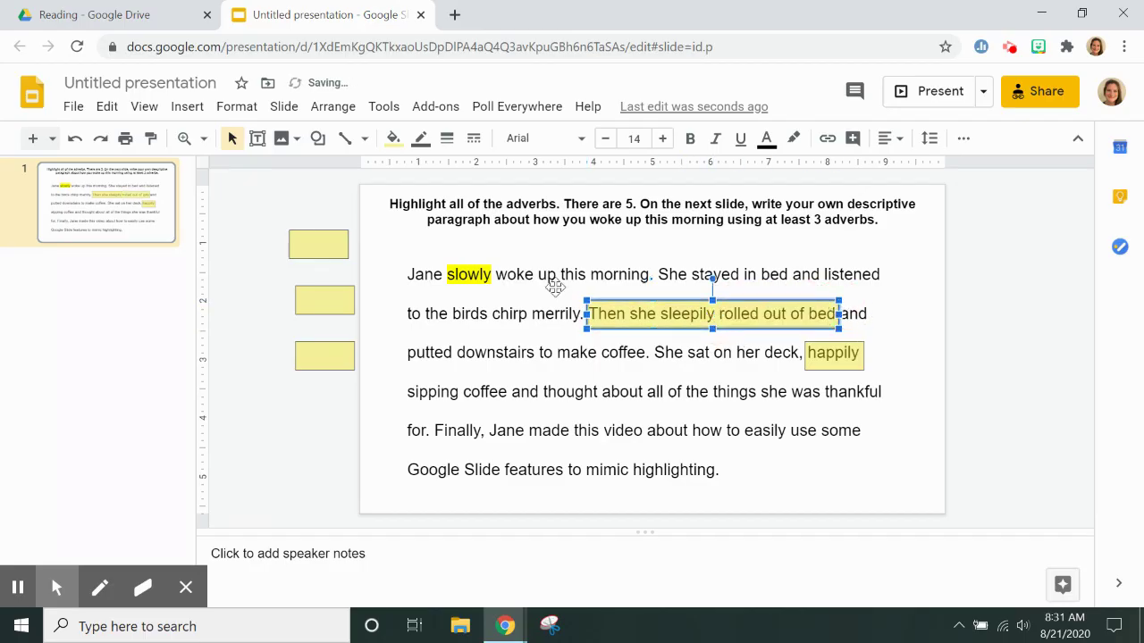
{"action": "left_click", "coordinate": [393, 138]}
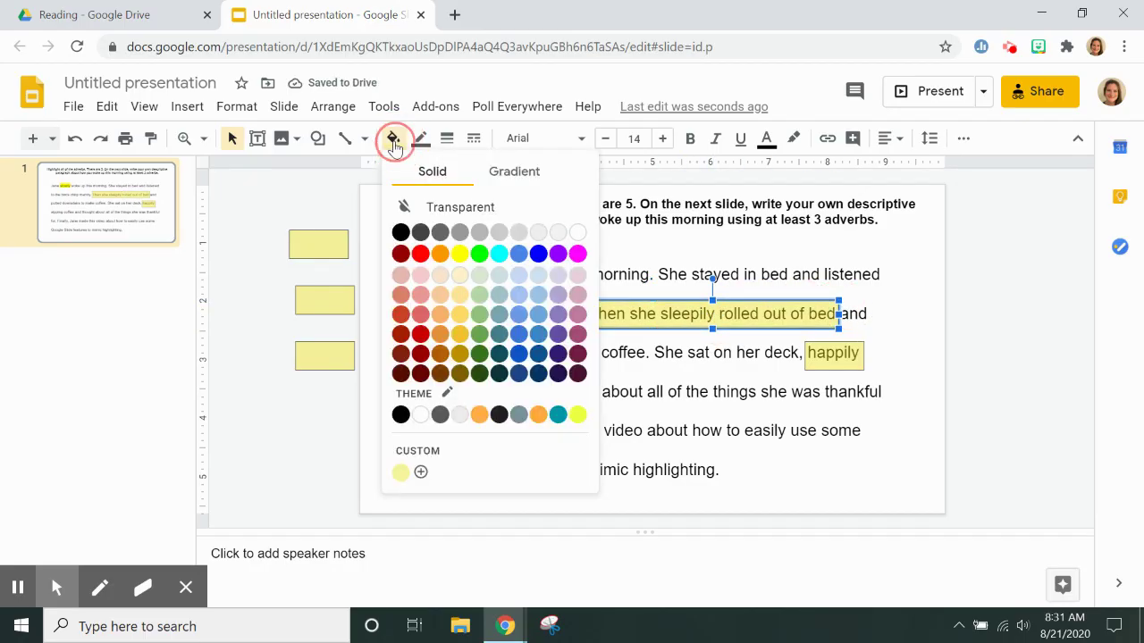
{"action": "left_click", "coordinate": [499, 255]}
{"action": "left_click", "coordinate": [404, 138]}
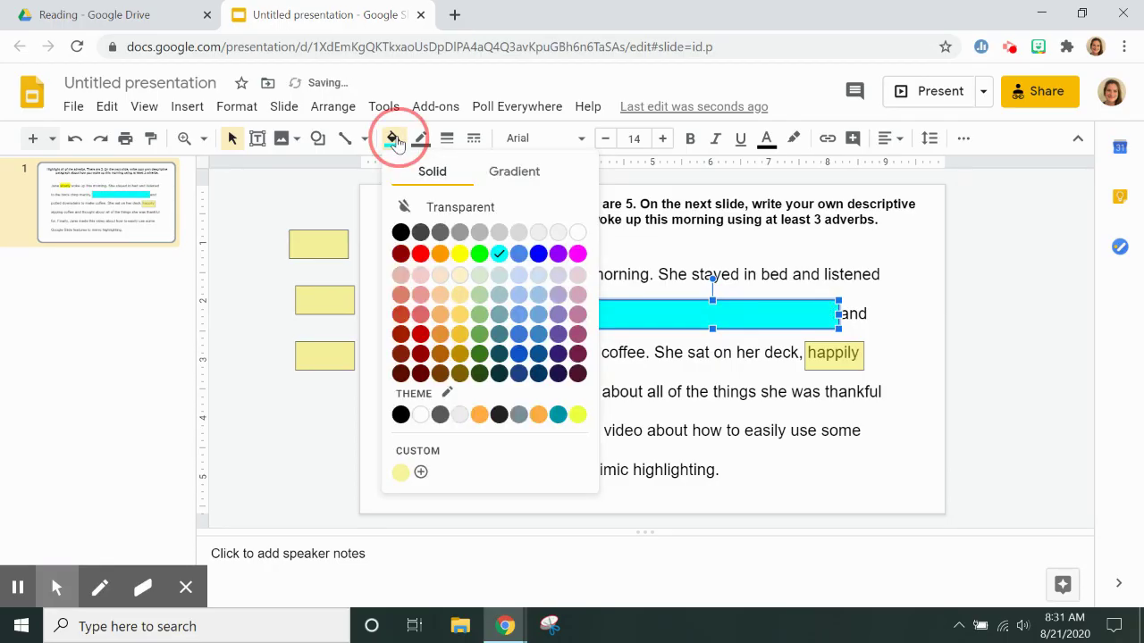
{"action": "left_click", "coordinate": [421, 469]}
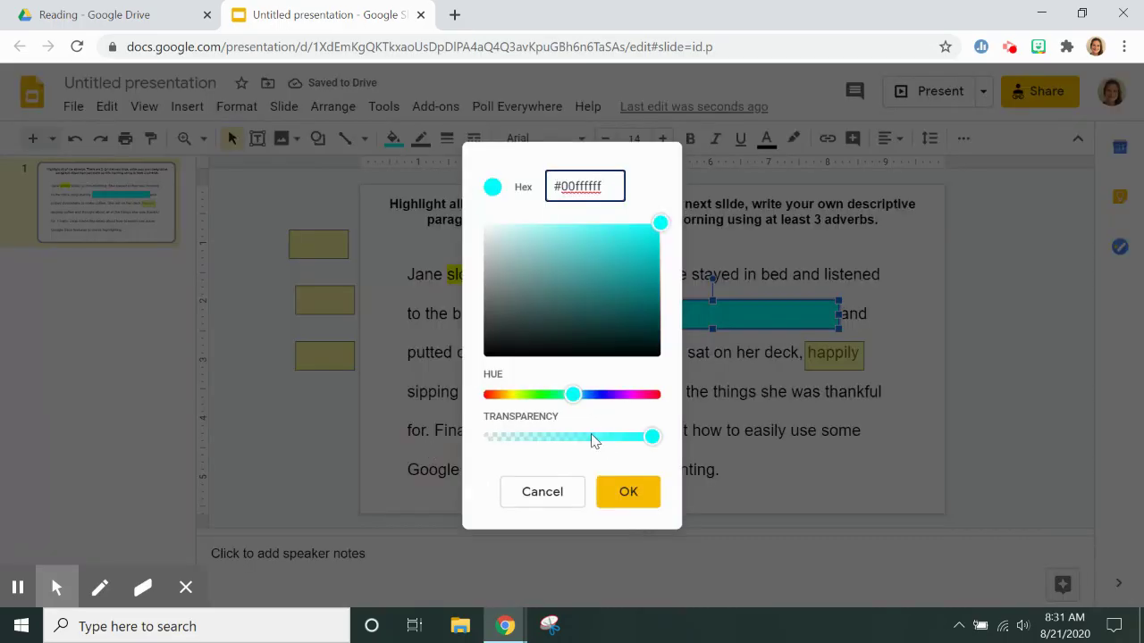
{"action": "left_click_drag", "start_coordinate": [651, 437], "coordinate": [542, 438]}
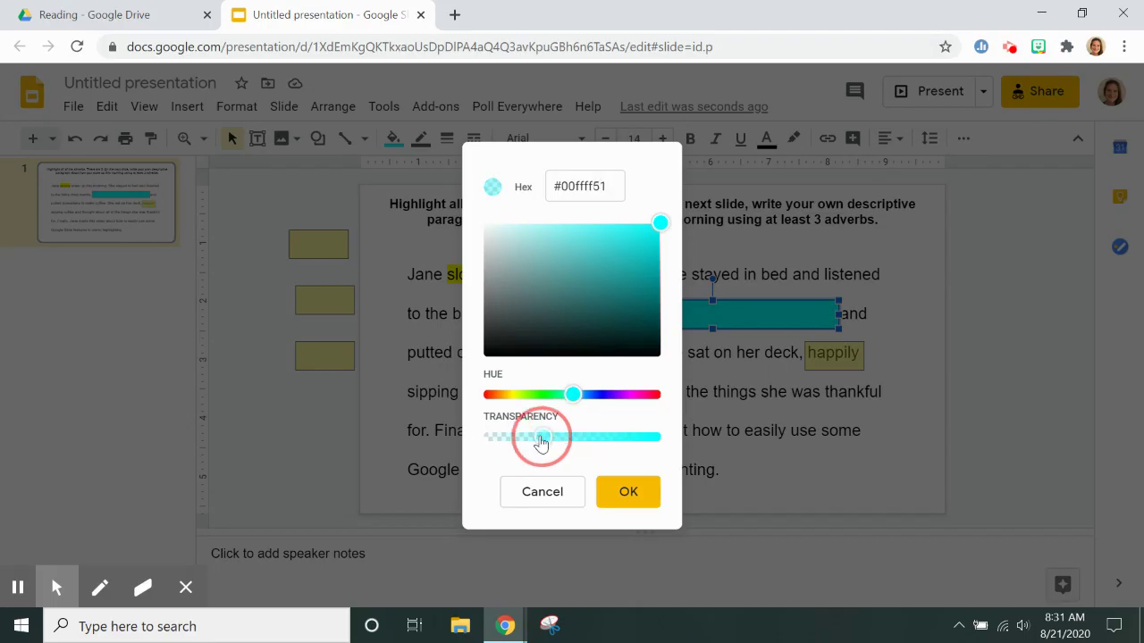
{"action": "left_click", "coordinate": [628, 493]}
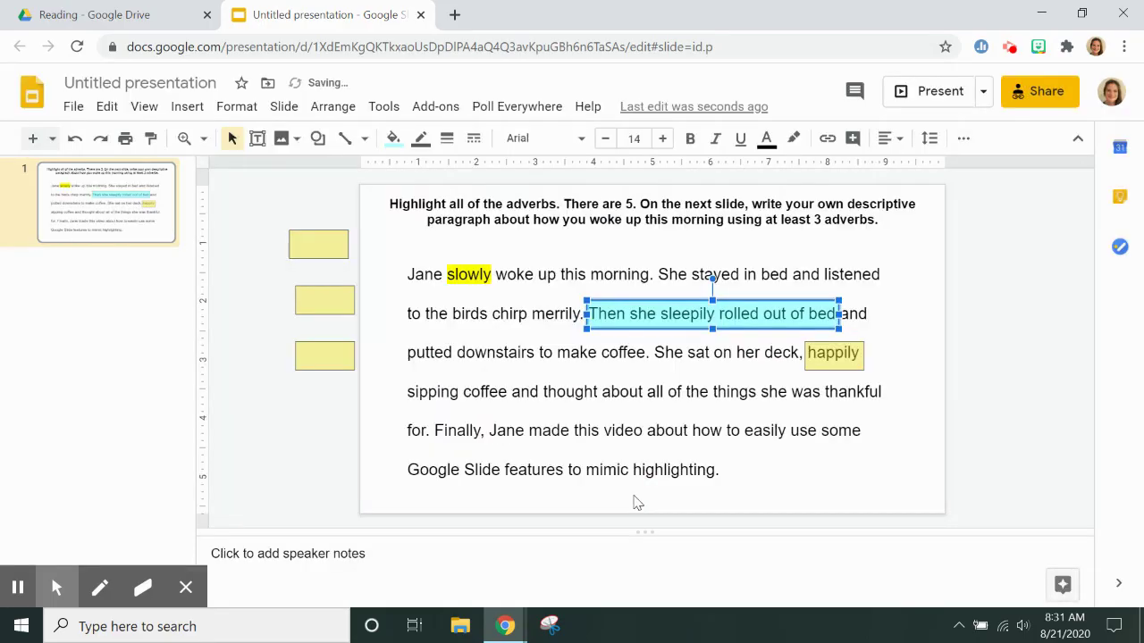
{"action": "left_click", "coordinate": [920, 366]}
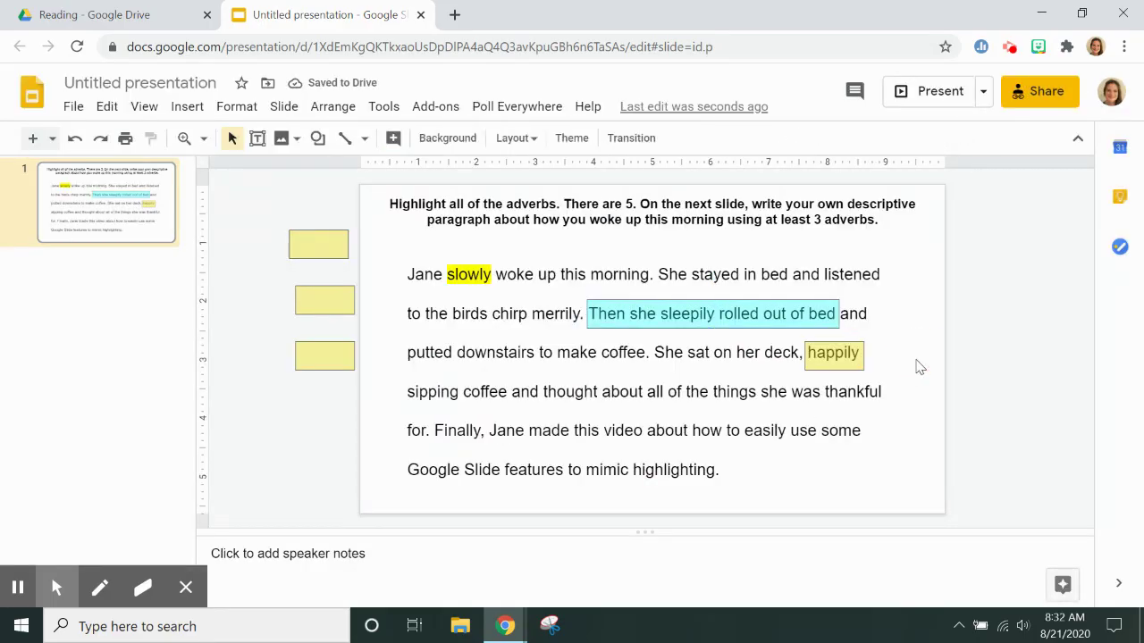